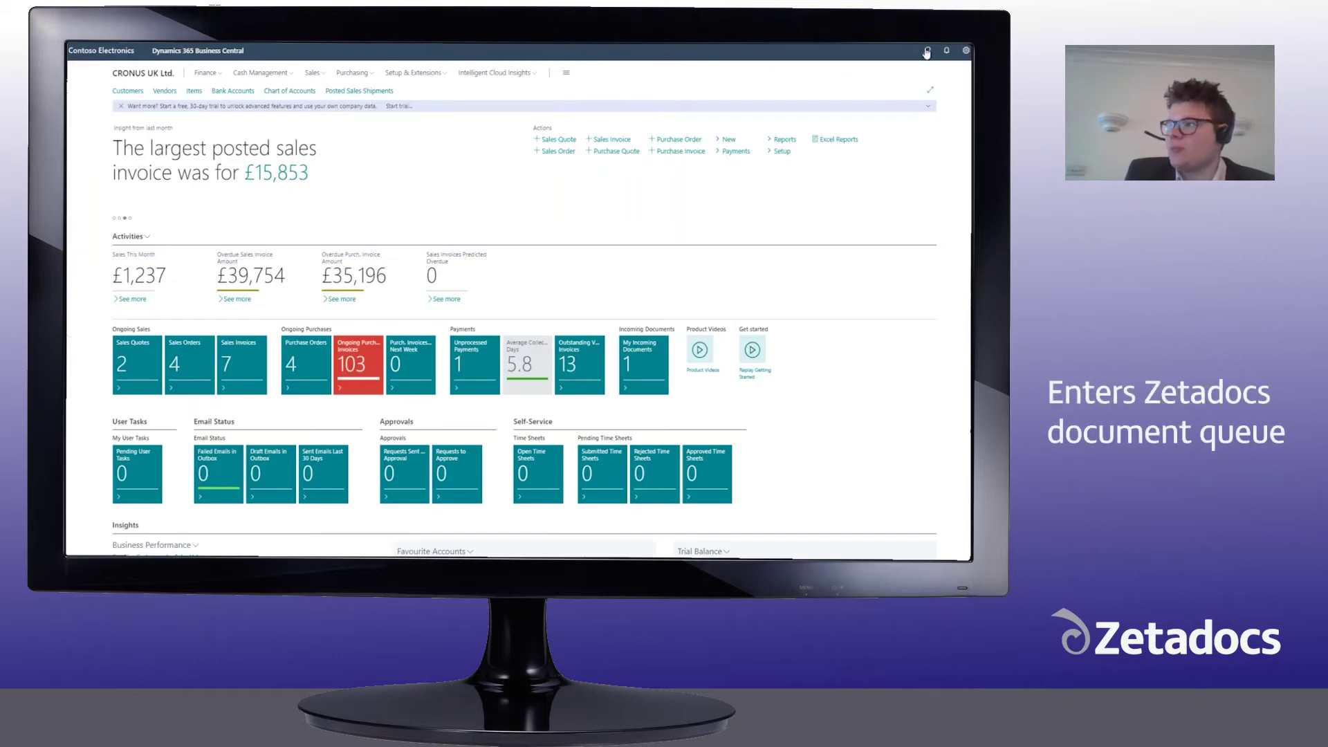
Find the Zetadocs Document Queues page and open the Sales Document Queue
click(926, 52)
text(ze do qu)
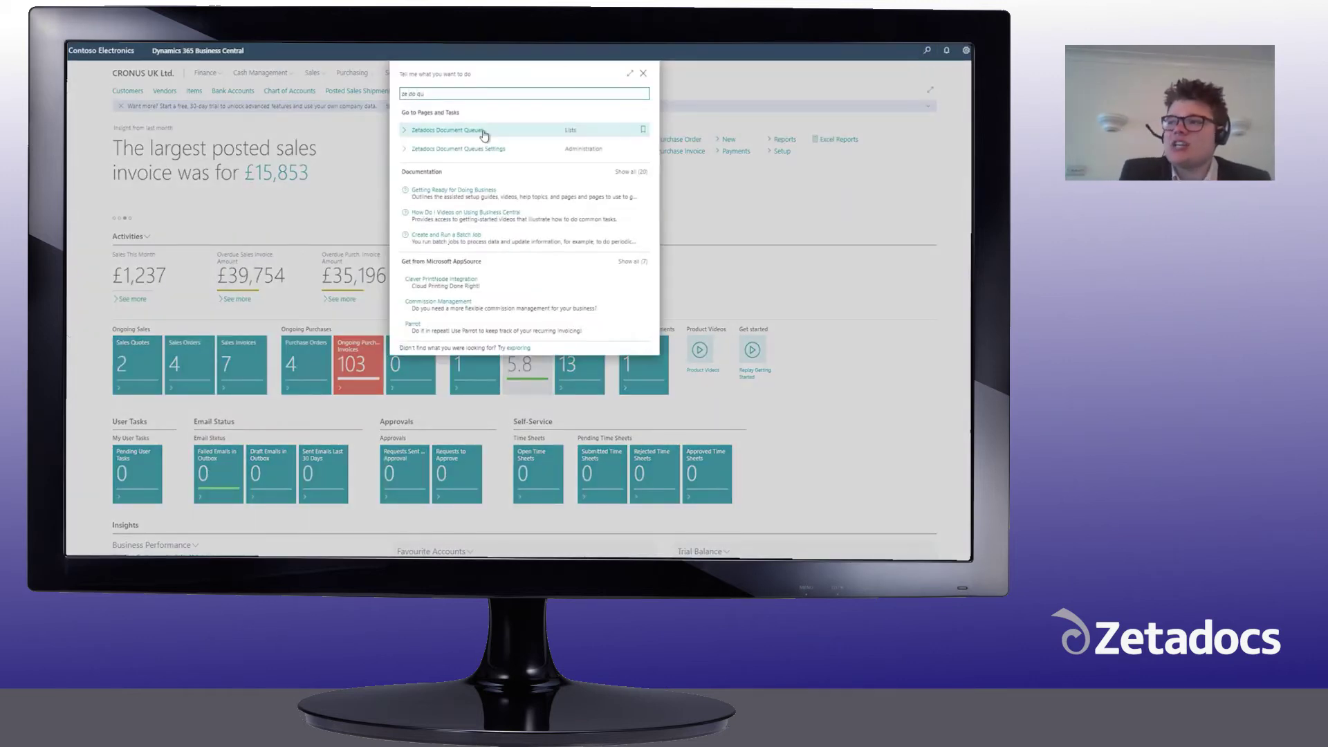
click(448, 130)
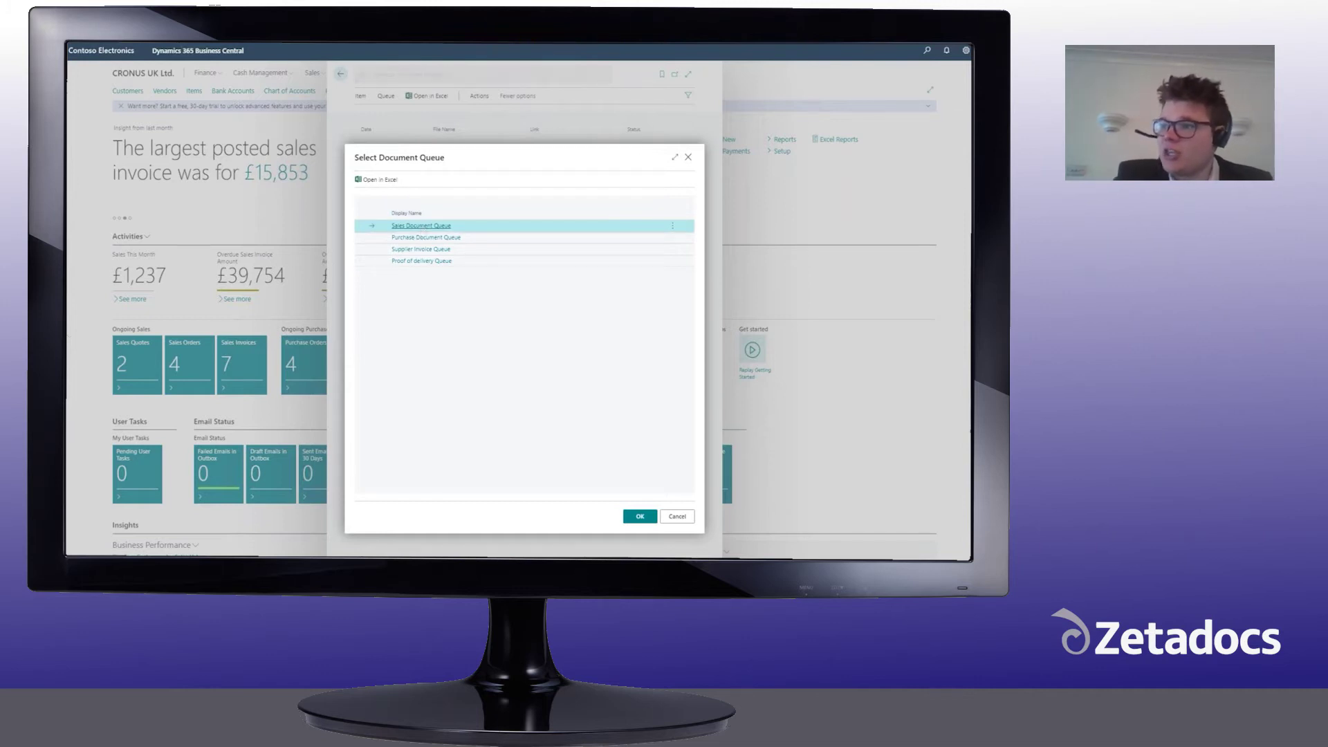
key(Return)
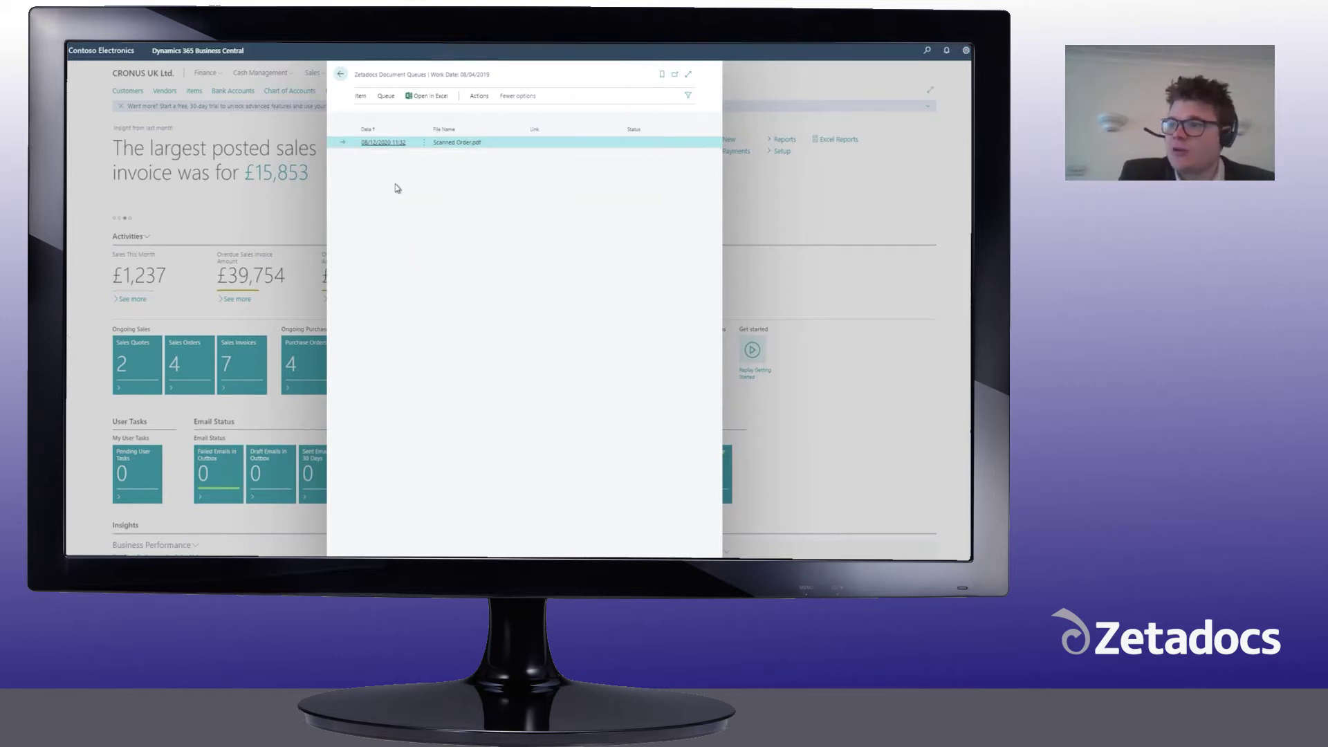
Link Scanned Order.pdf to the existing School of Fine Art sales order, remove it from the queue with its file, and close the queue
click(361, 97)
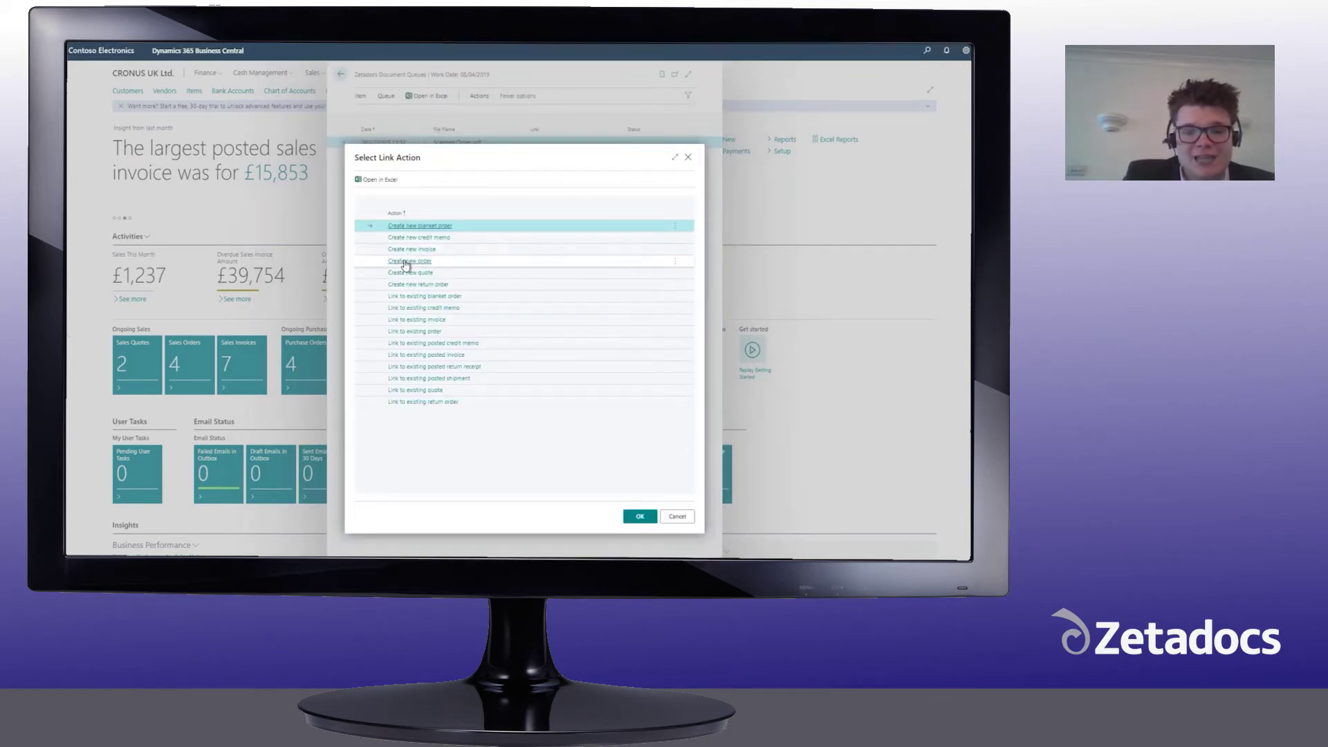
click(423, 332)
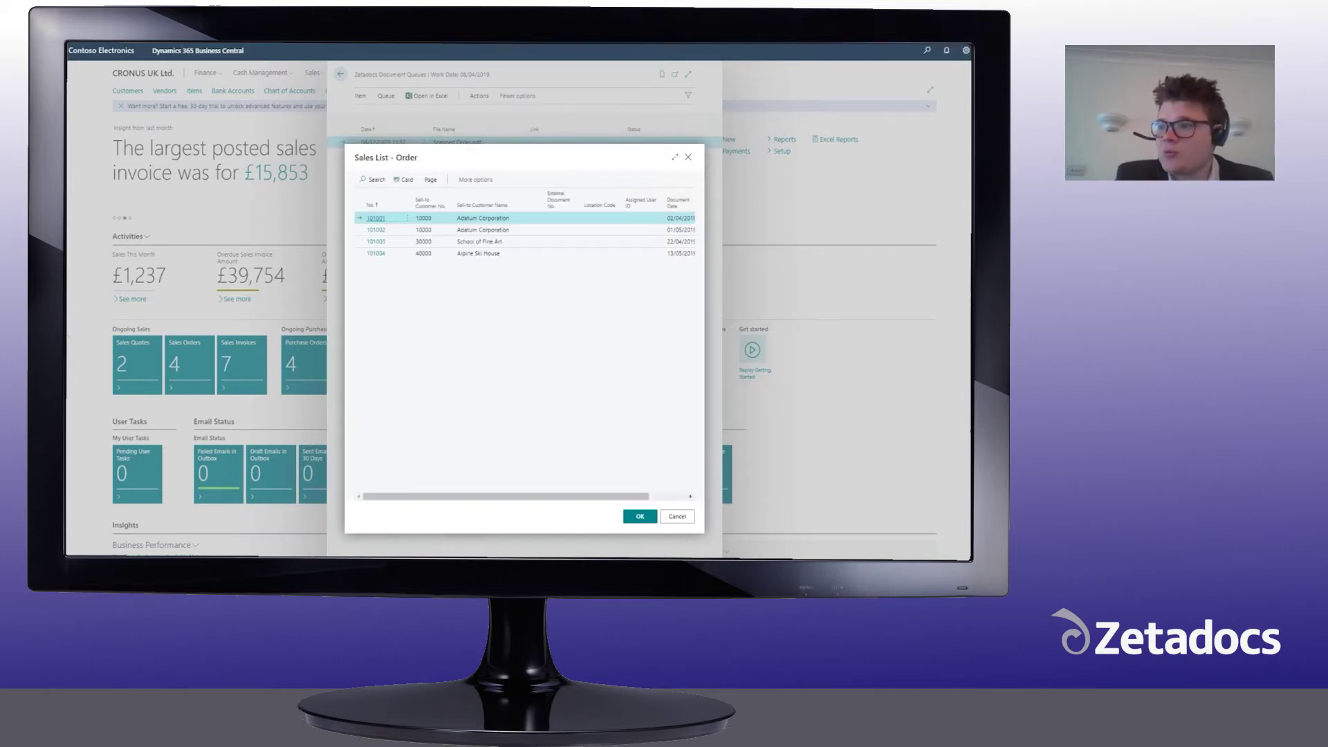
click(408, 242)
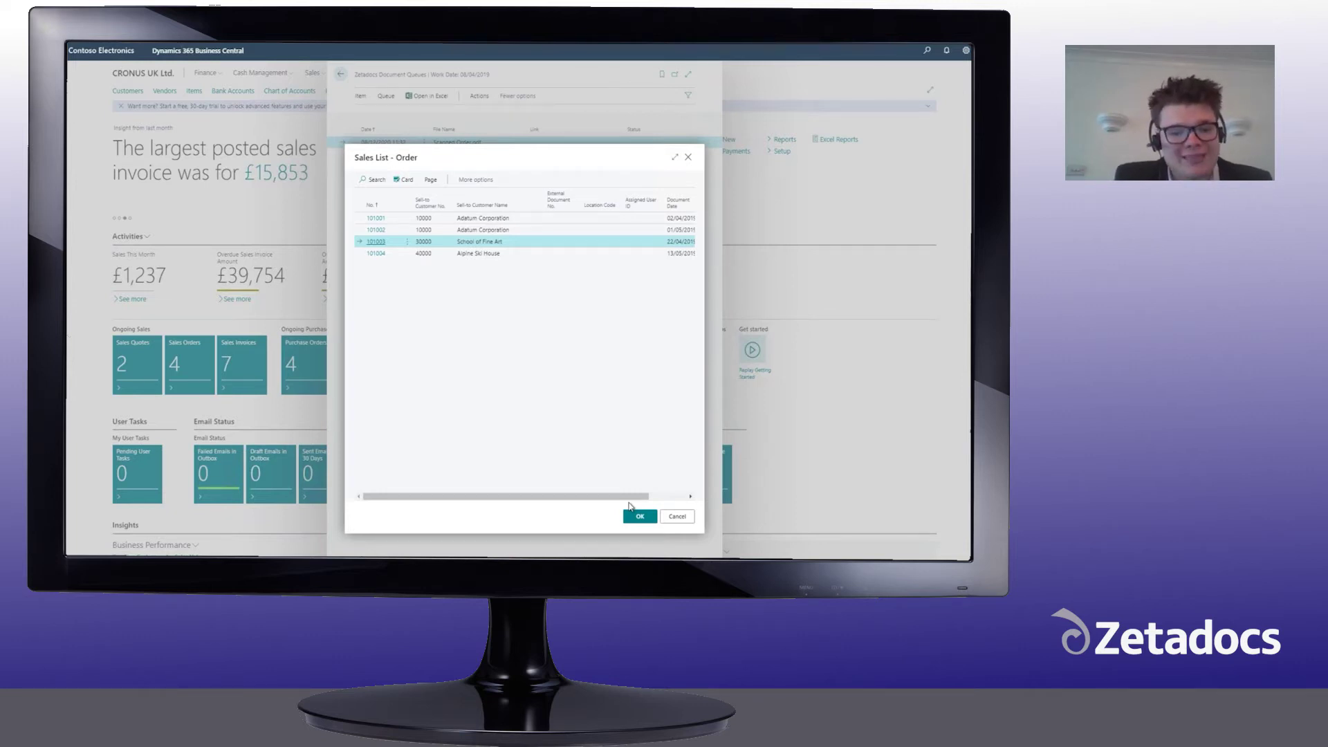
click(632, 513)
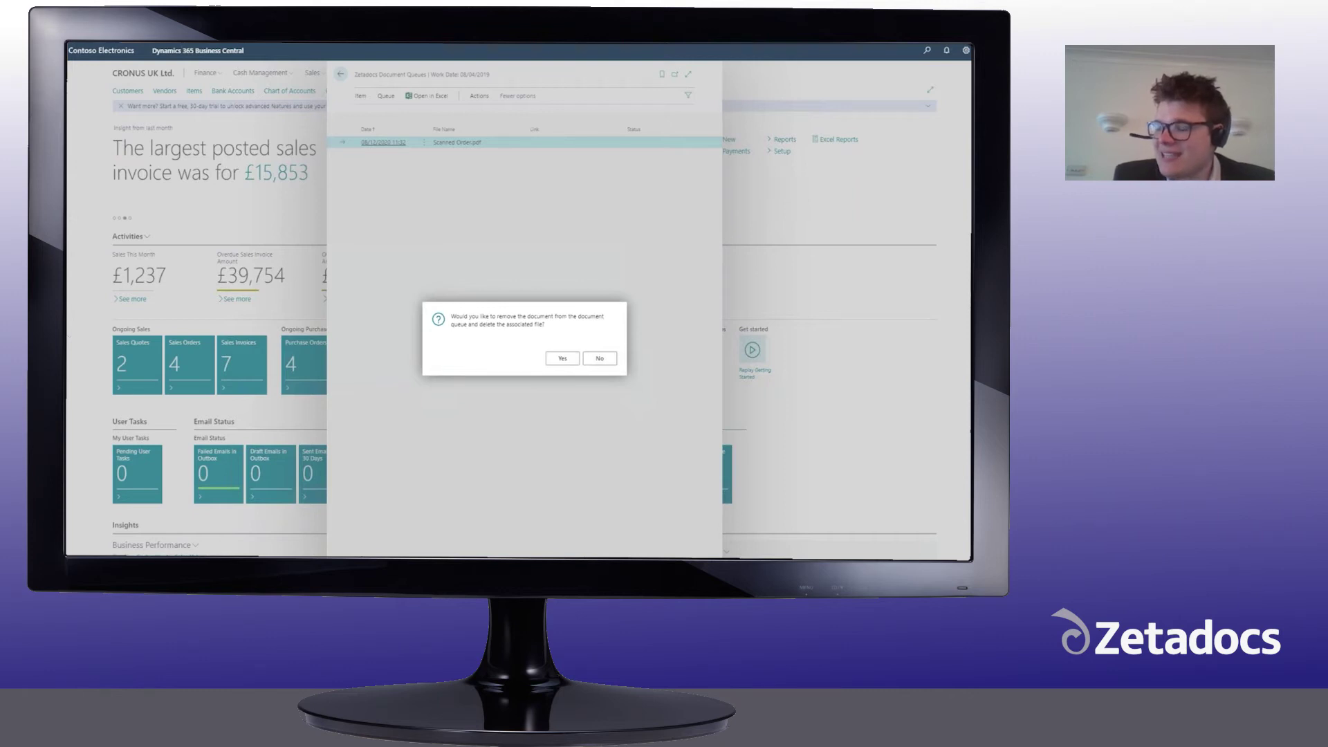
click(566, 354)
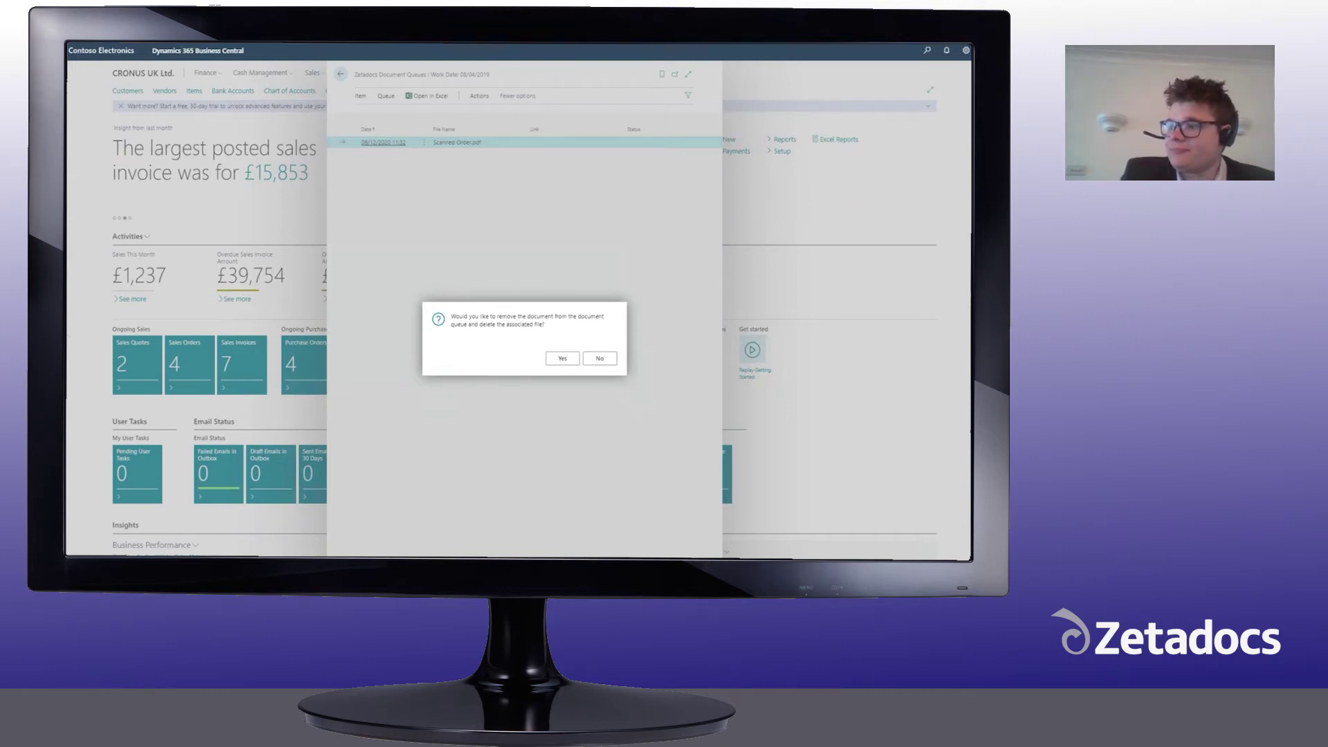
key(Escape)
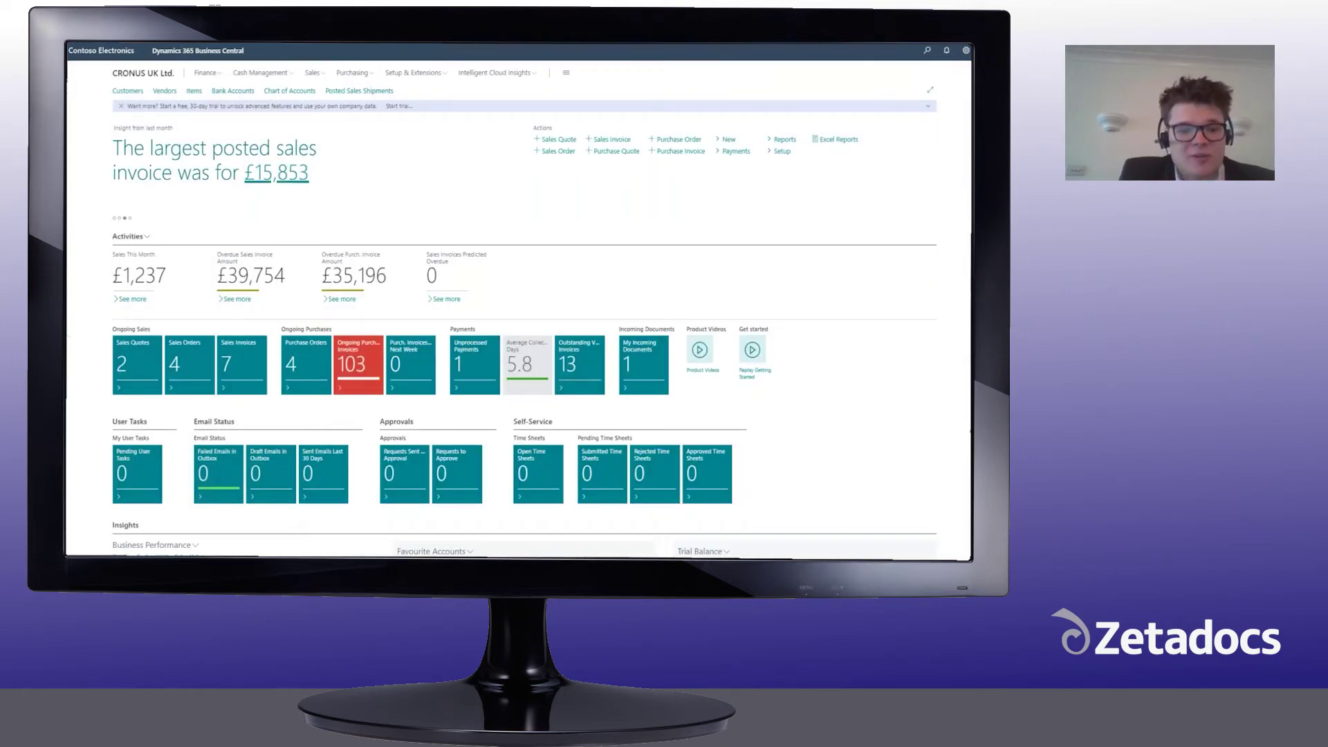
Open the sales orders list and select the School of Fine Art order
click(322, 74)
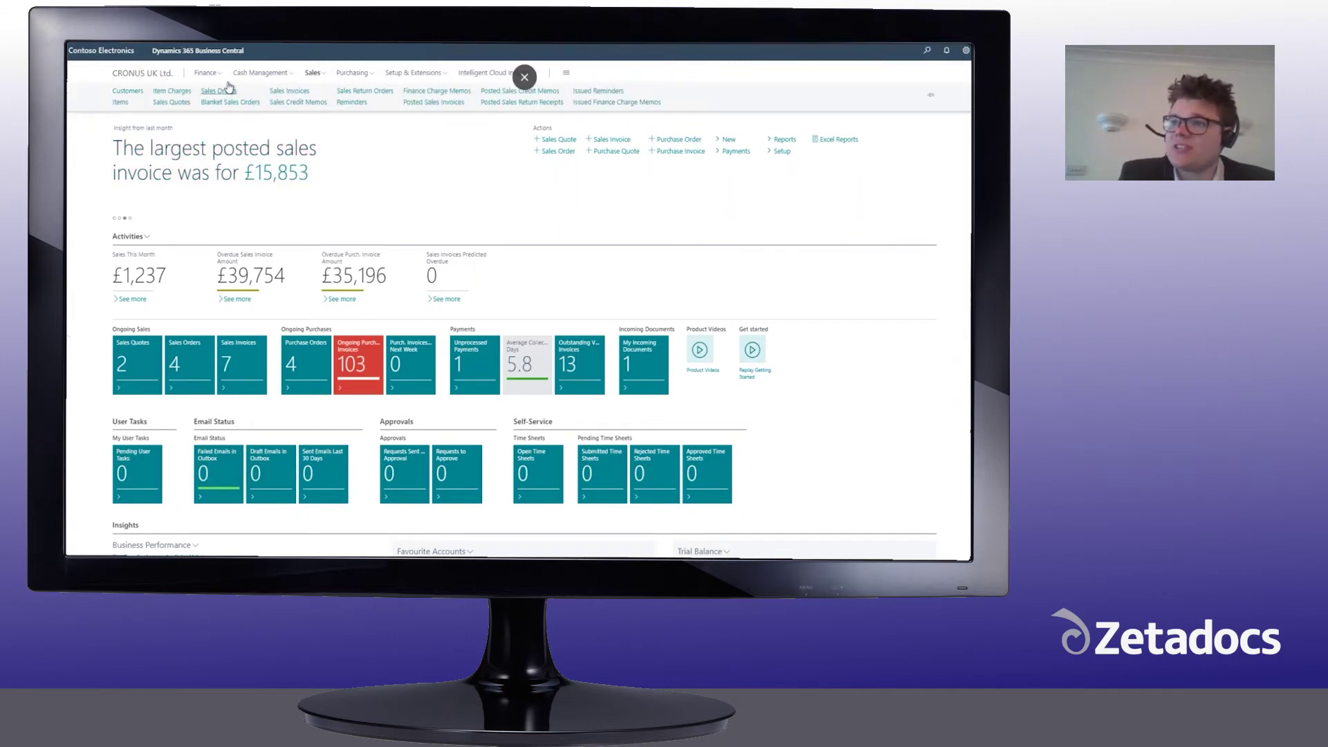
click(229, 89)
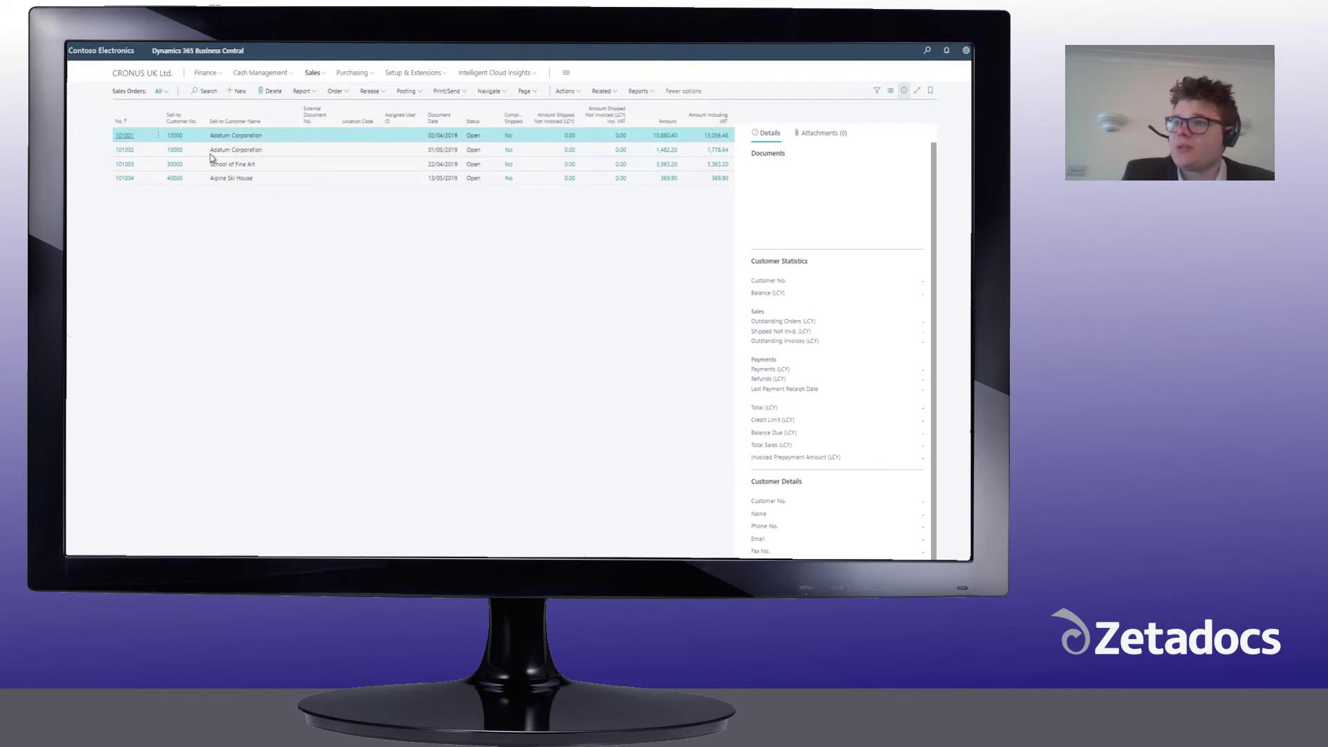
click(281, 167)
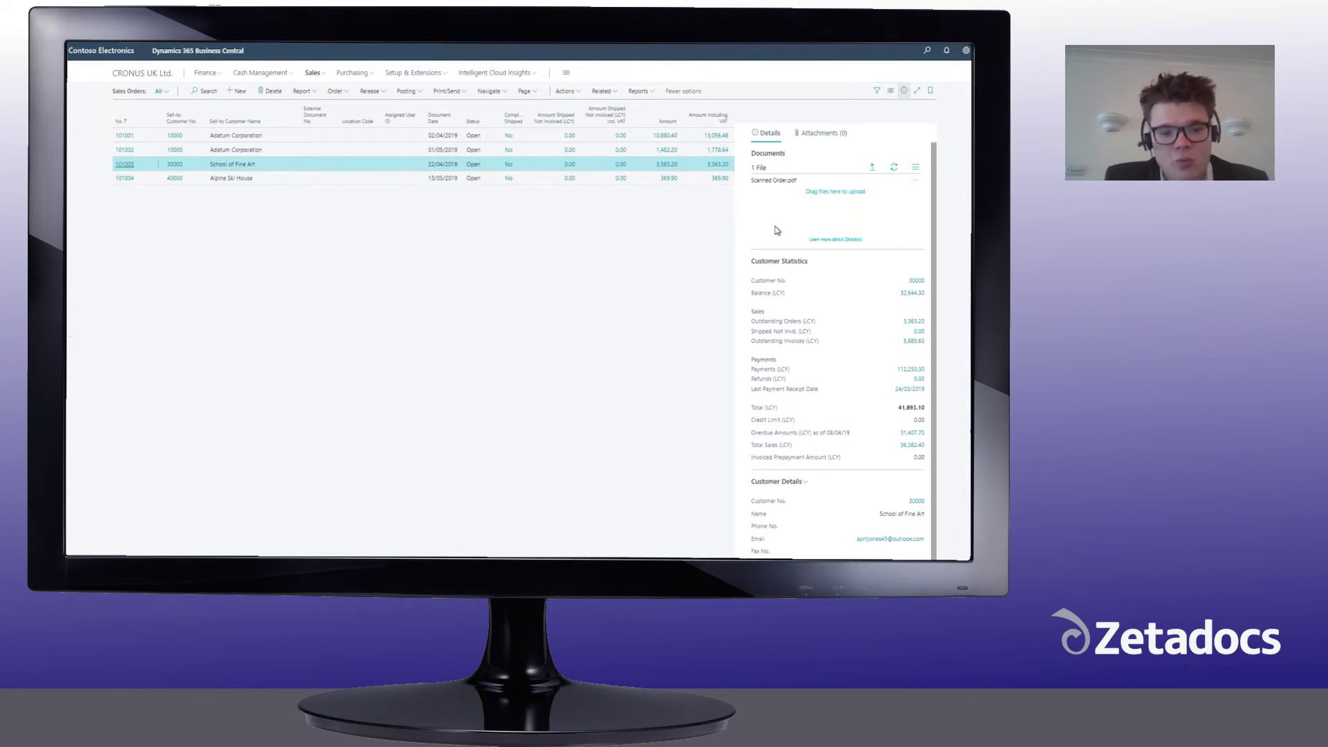
View Scanned Order.pdf from the selected order's documents and return to the full-screen sales orders list
click(773, 180)
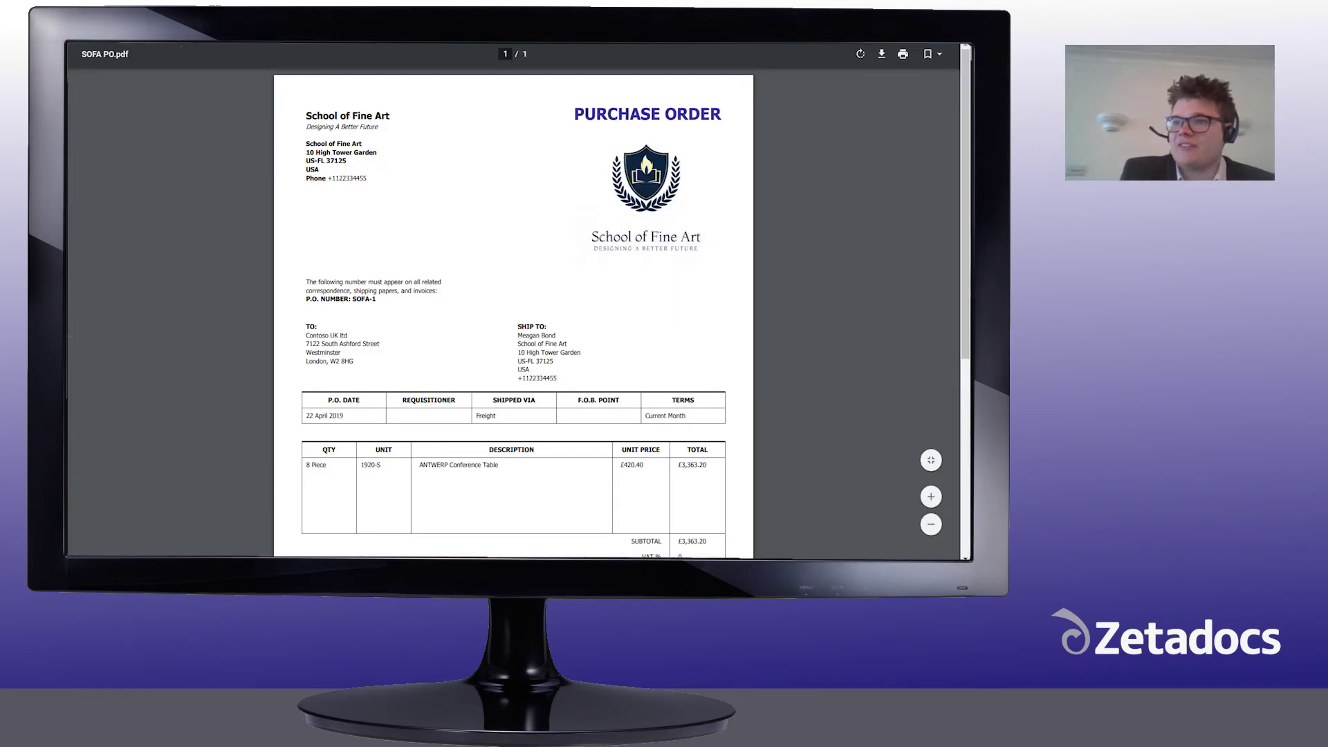
key(Escape)
key(F11)
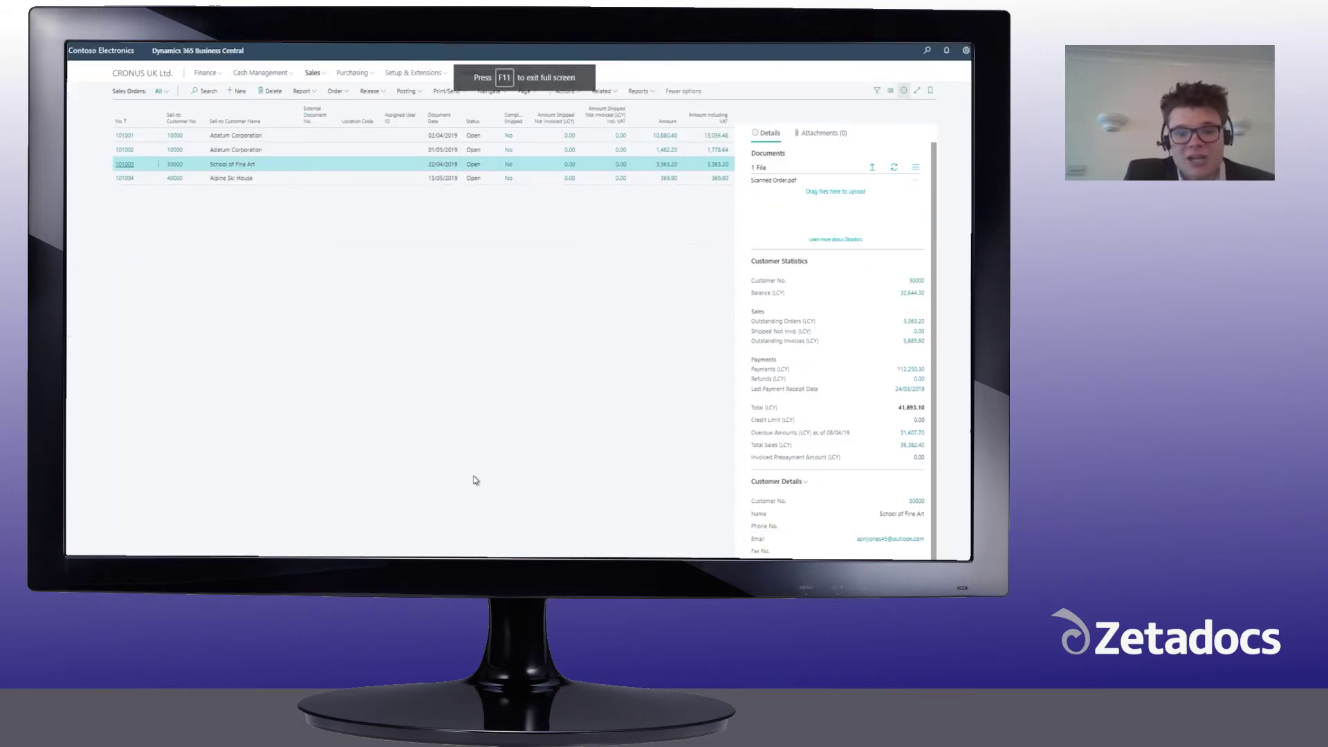
Send the School of Fine Art order confirmation by e-mail through Zetadocs, accepting the preset report filters, delivery settings and template
click(564, 91)
mouse_move(559, 108)
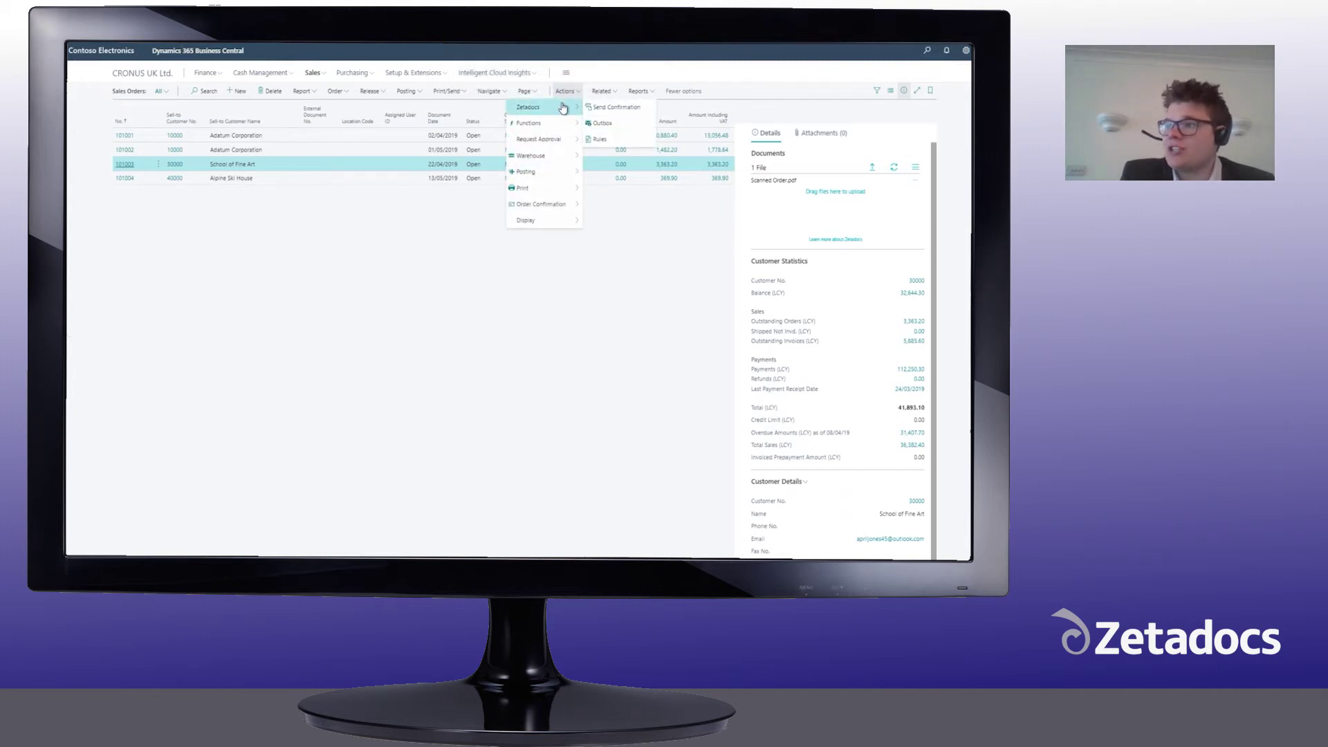
click(608, 108)
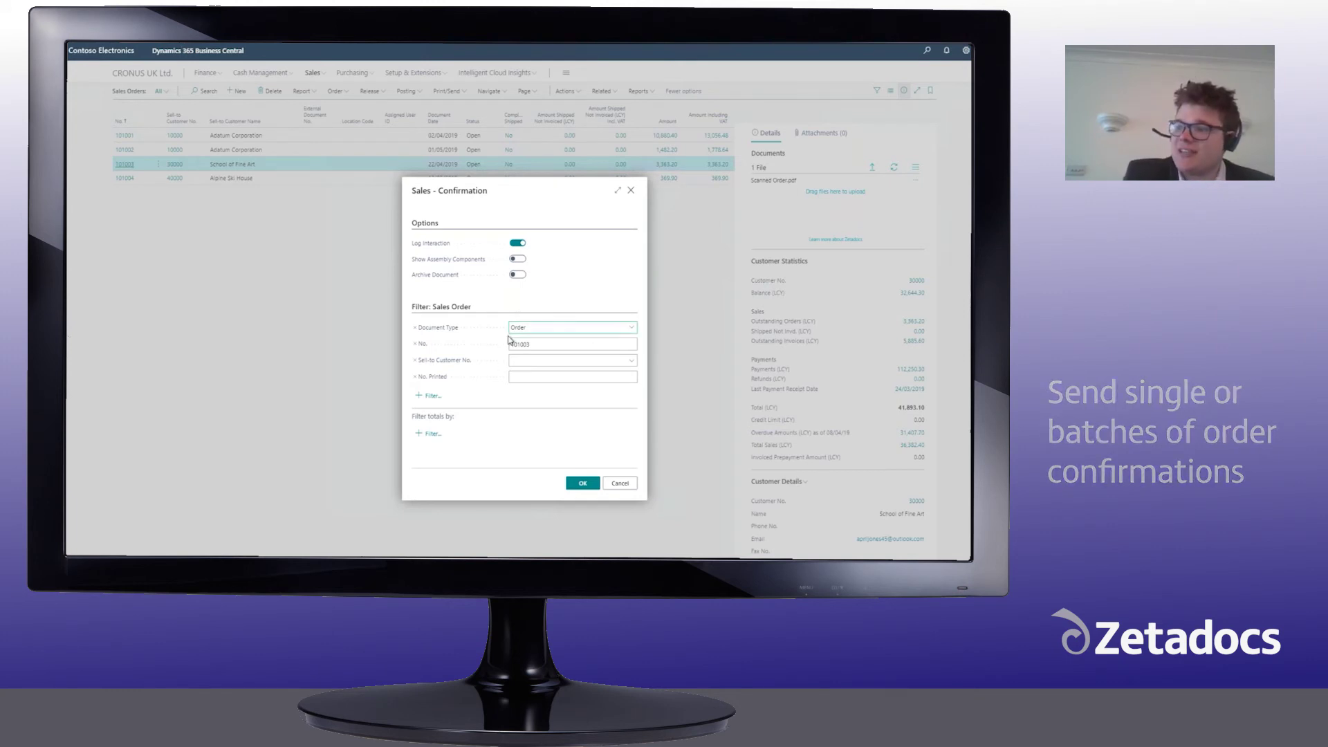
click(583, 484)
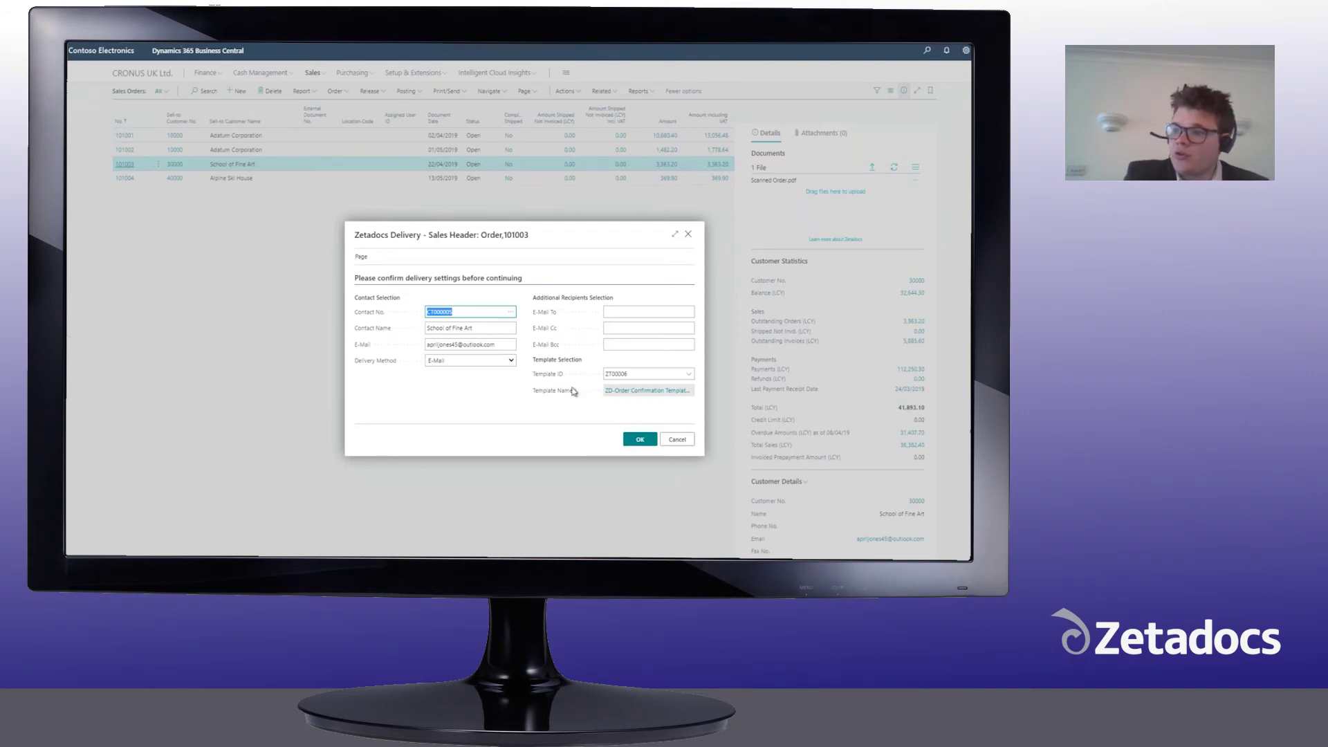
click(649, 446)
click(648, 443)
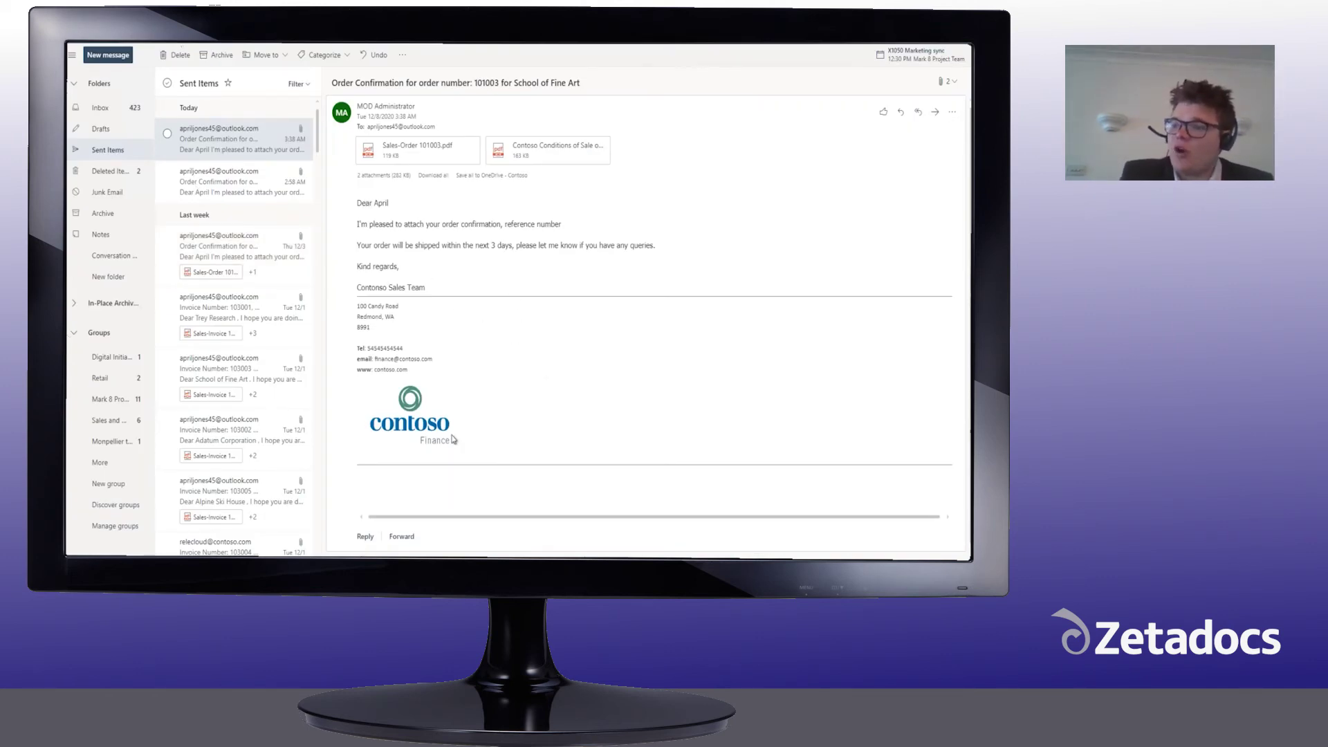
Examine the sent order confirmation e-mail in the Outlook web mailbox, including its personalised greeting, sales order PDF and conditions of sale attachment
drag(374, 203, 390, 203)
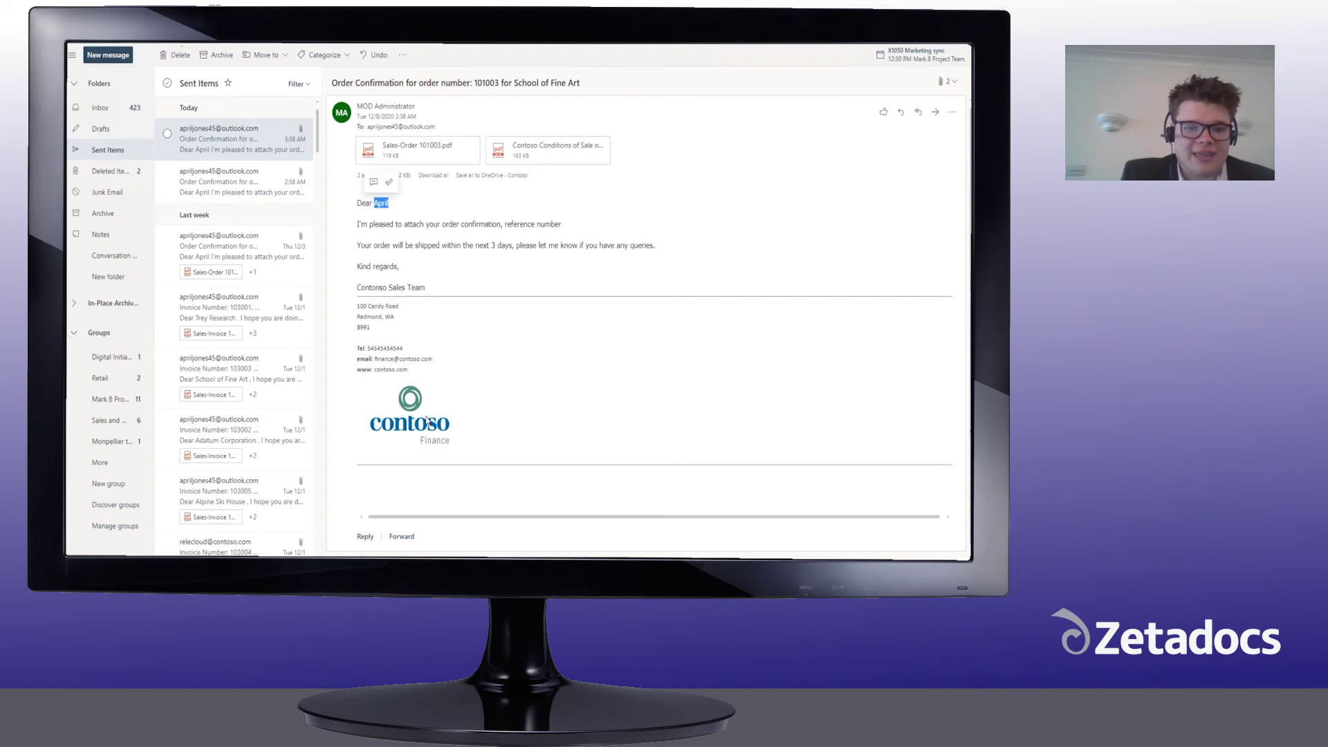
click(436, 149)
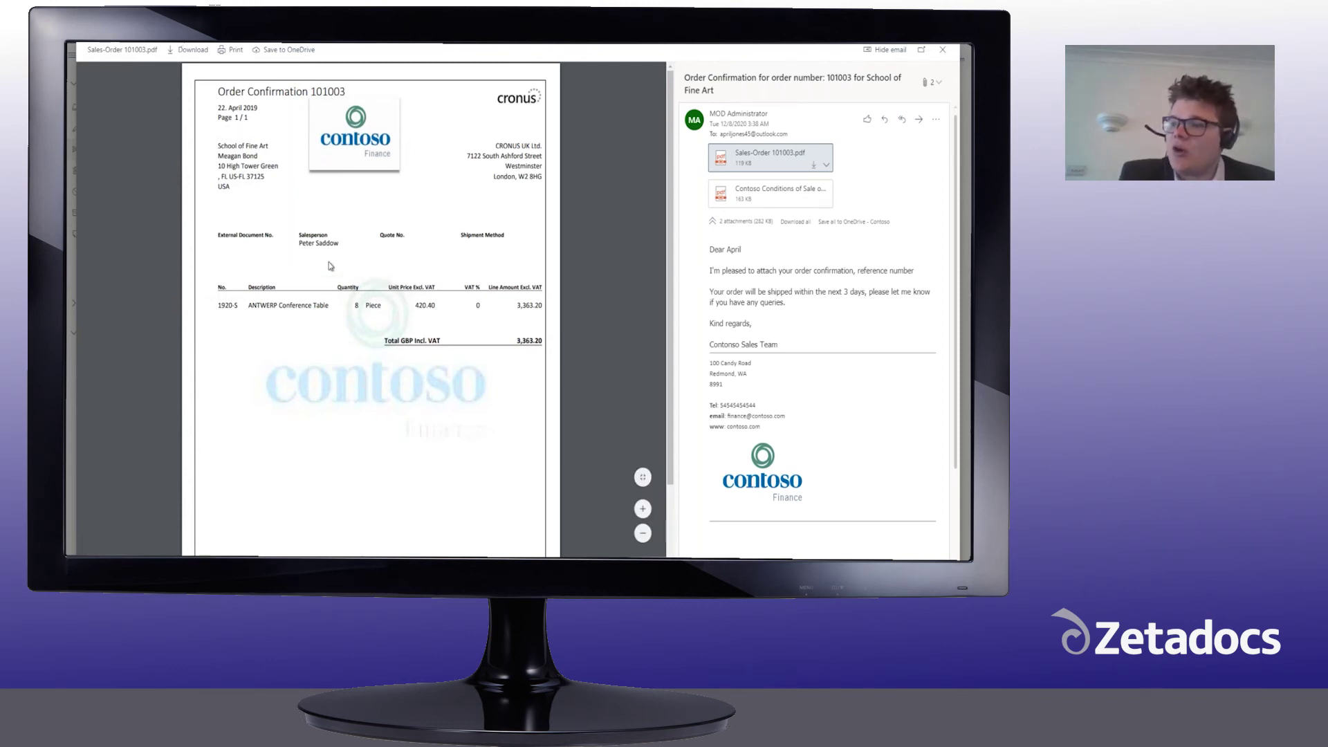
right_click(453, 341)
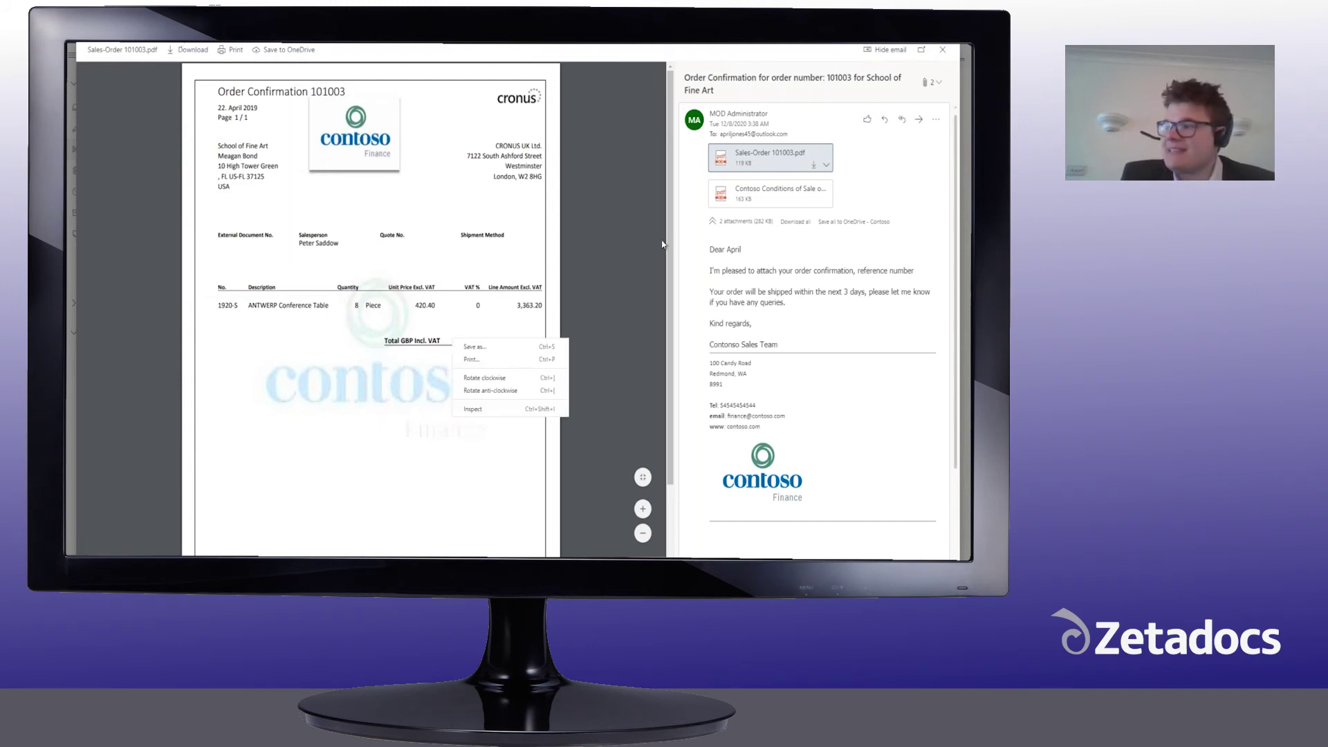
click(754, 197)
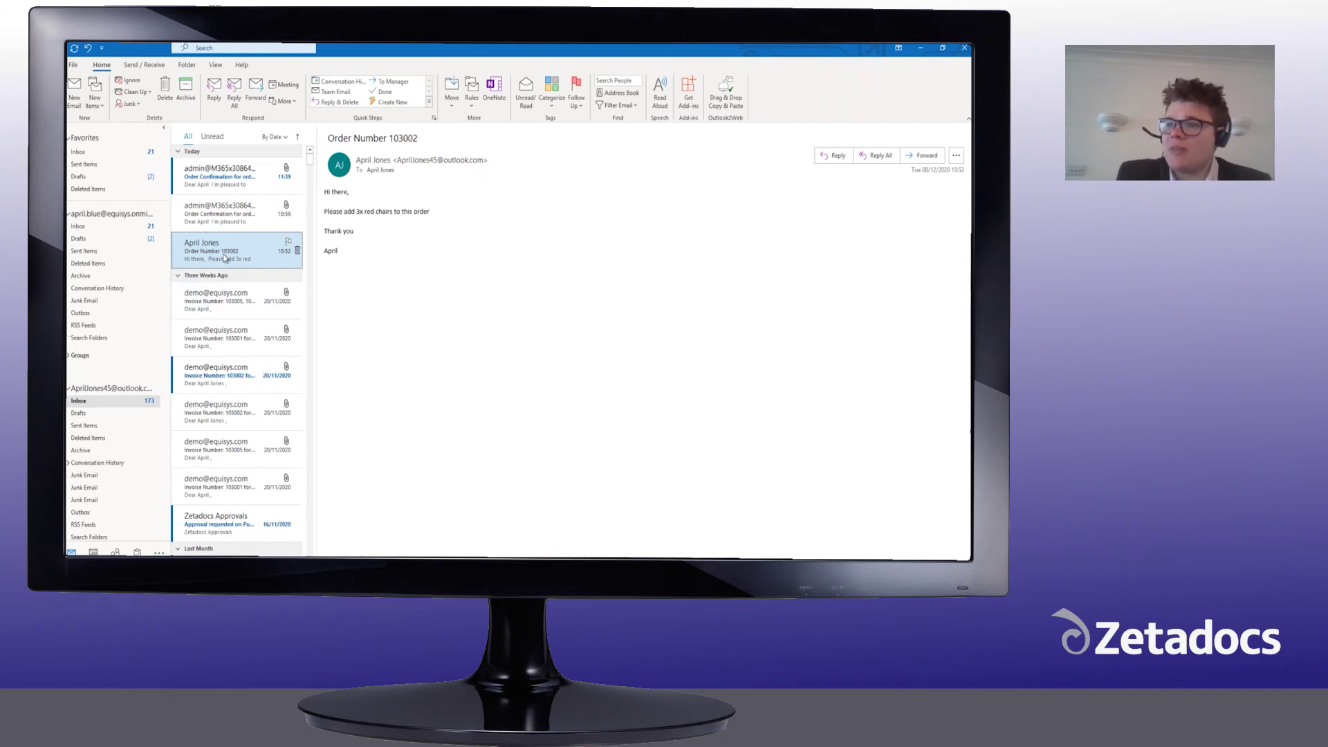
Add the customer's Outlook e-mail requesting 3x red chairs to the School of Fine Art order's documents and open the stored message to check it
drag(228, 256, 762, 223)
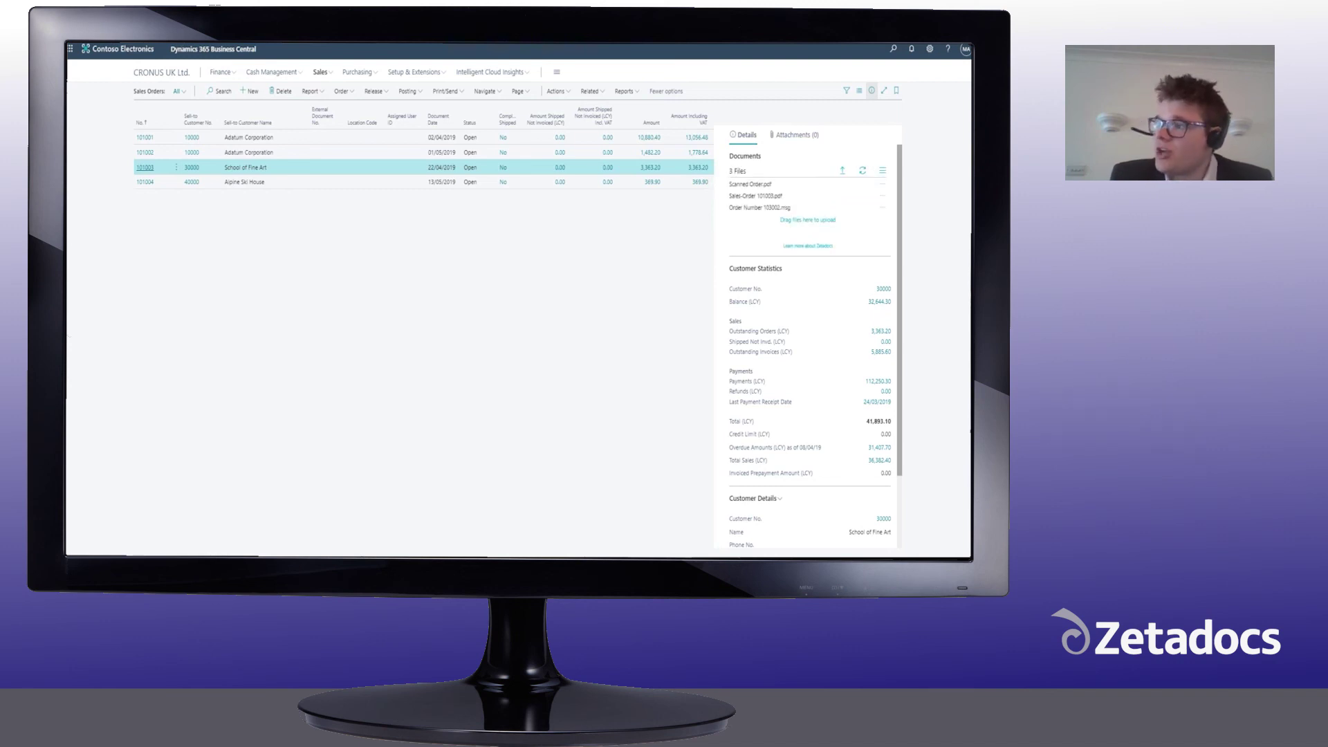
click(754, 209)
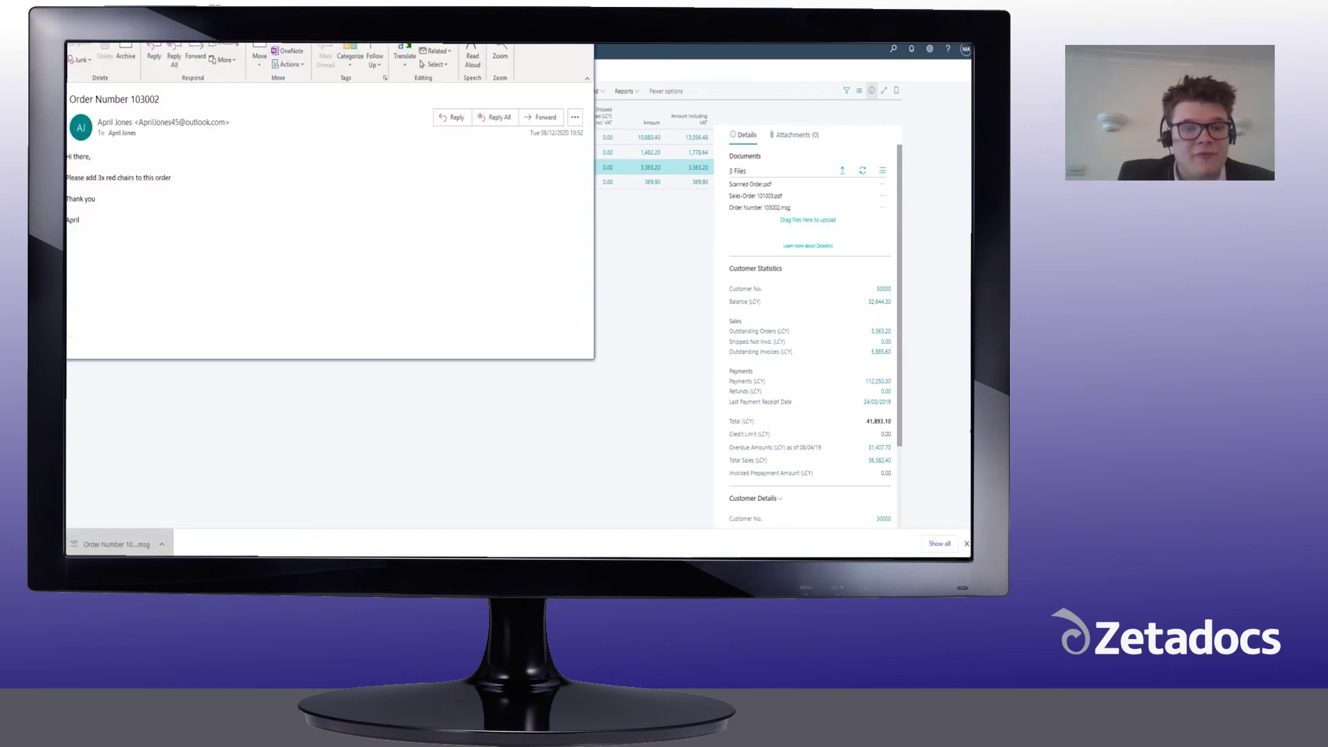
key(Escape)
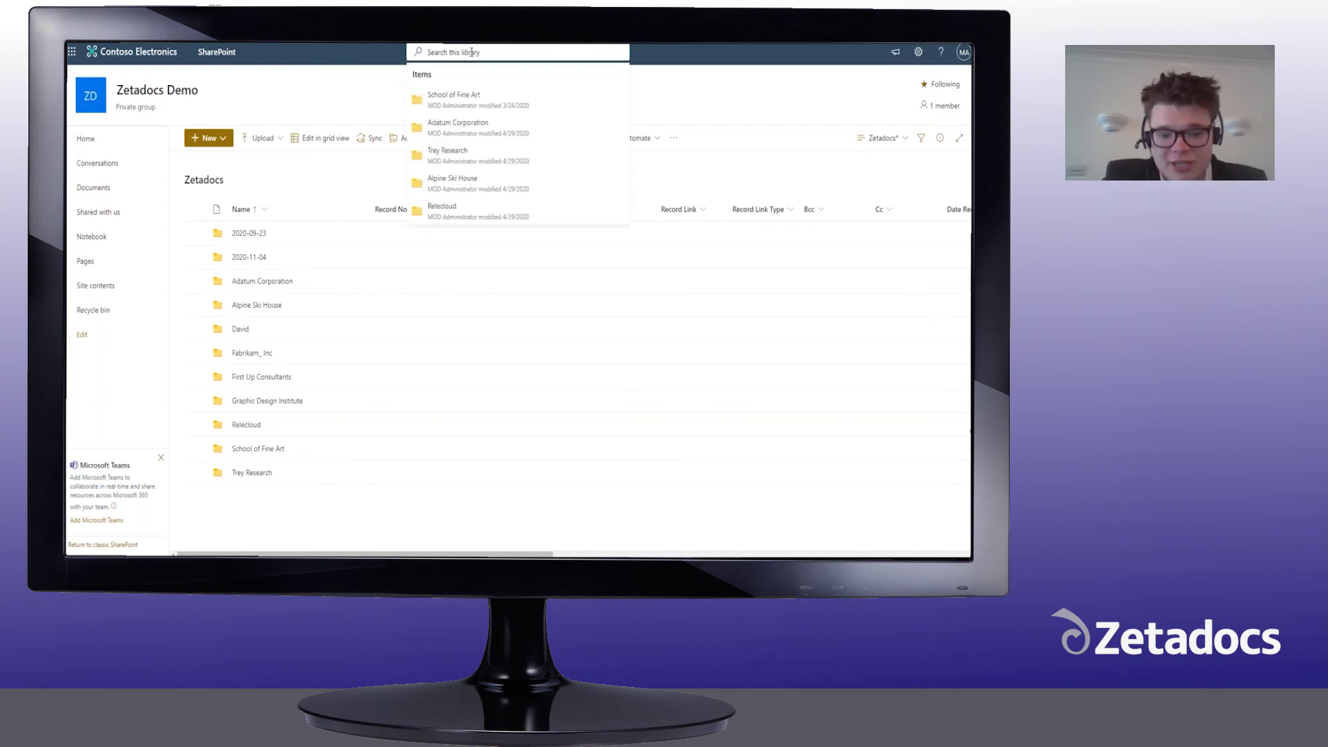
Search the Zetadocs document library in SharePoint for "school of fine"
text(a)
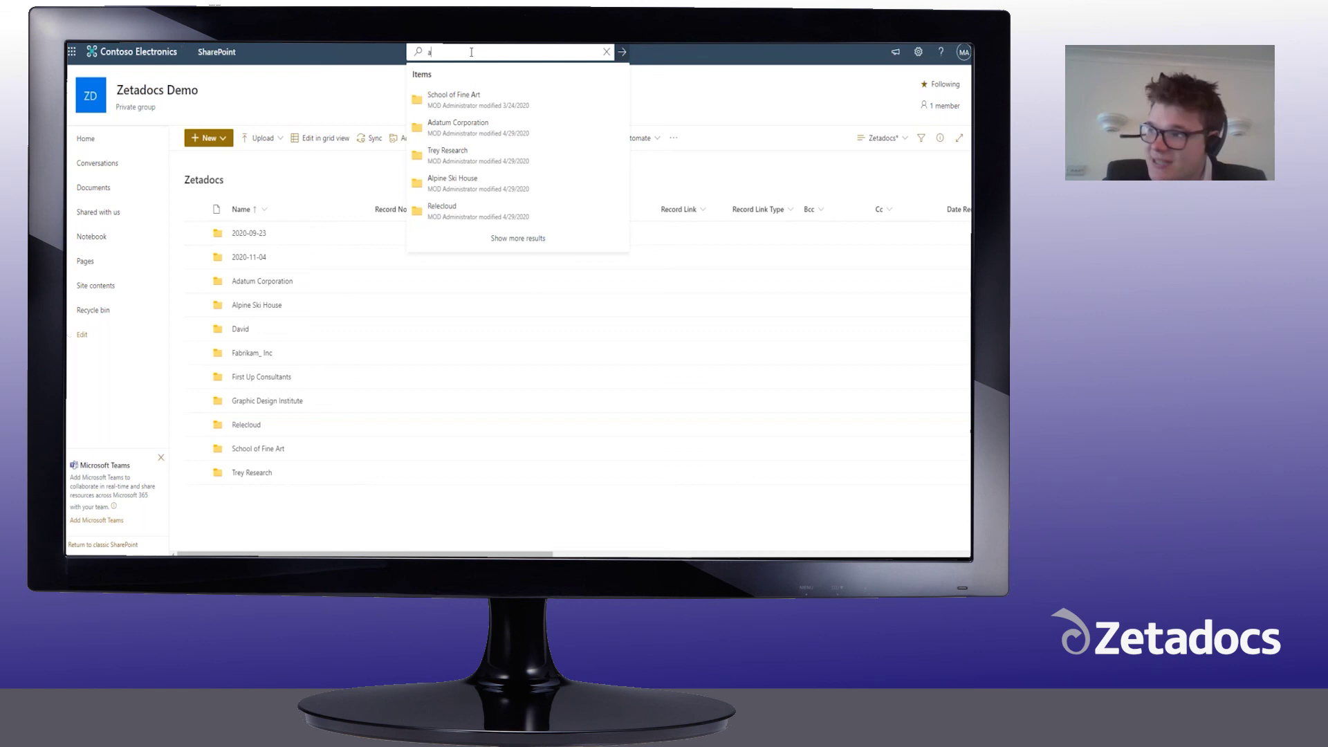
text(chool)
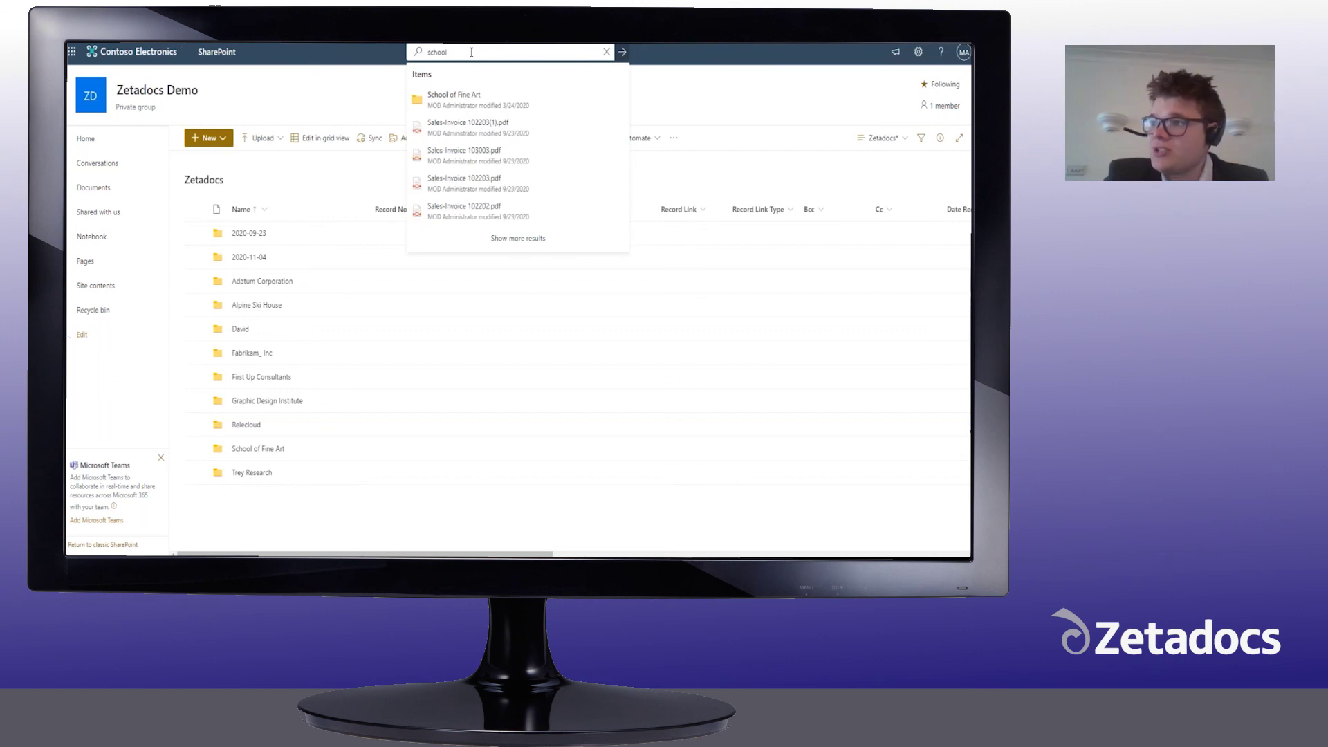
text( of)
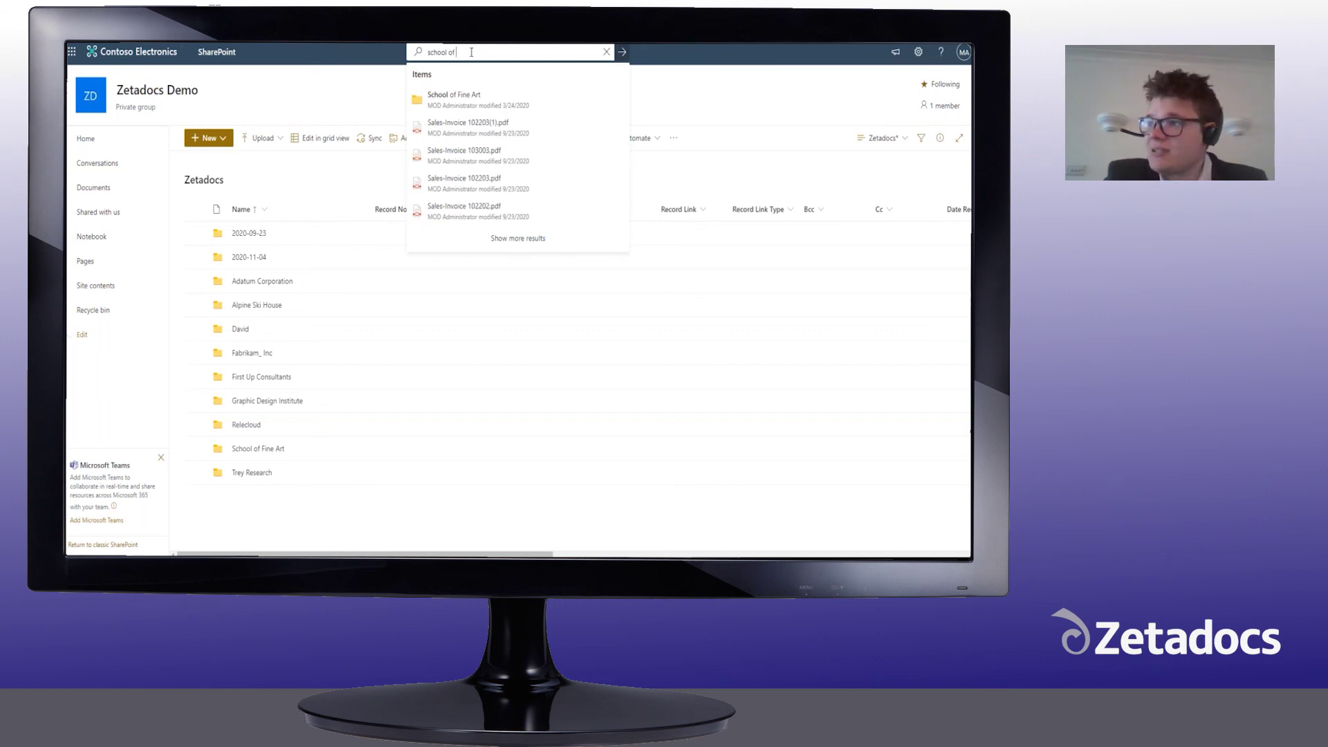
text( fine)
key(Return)
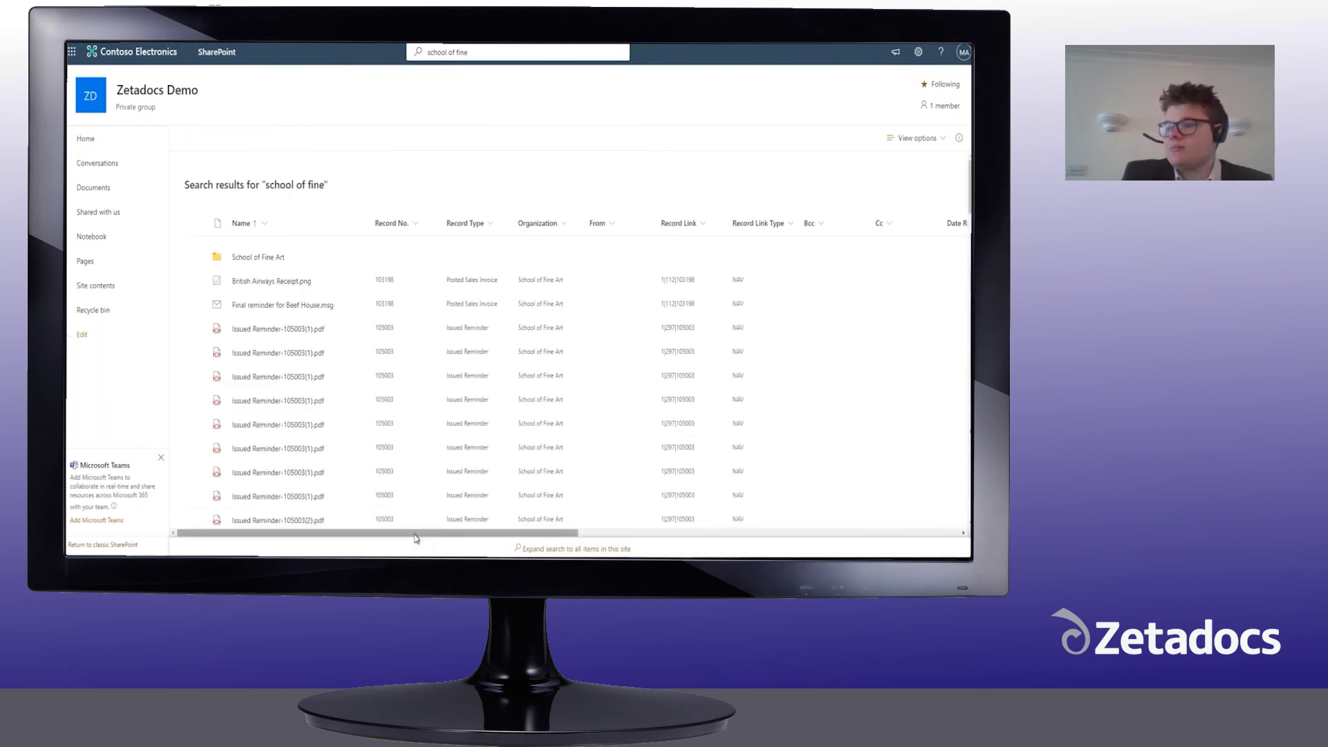
Sort the SharePoint search results so the most recent documents are listed first
click(648, 530)
click(845, 224)
click(867, 270)
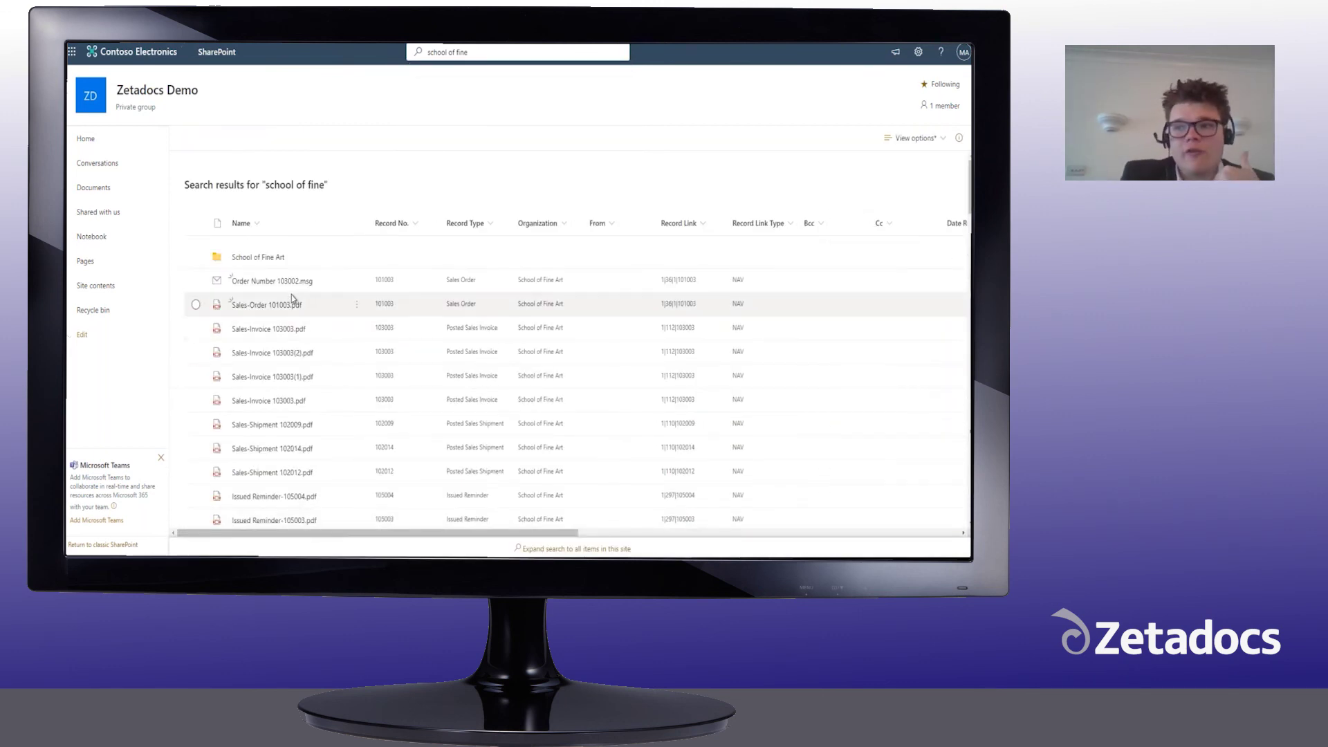